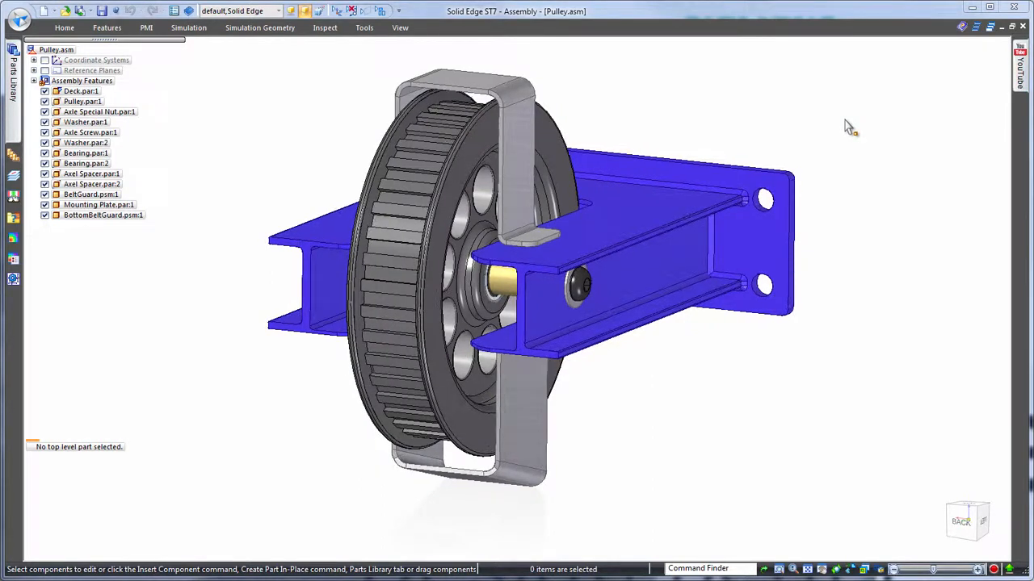
- Open the pulley part for in-place editing within the assembly
middle_click_drag(924, 86, 839, 96)
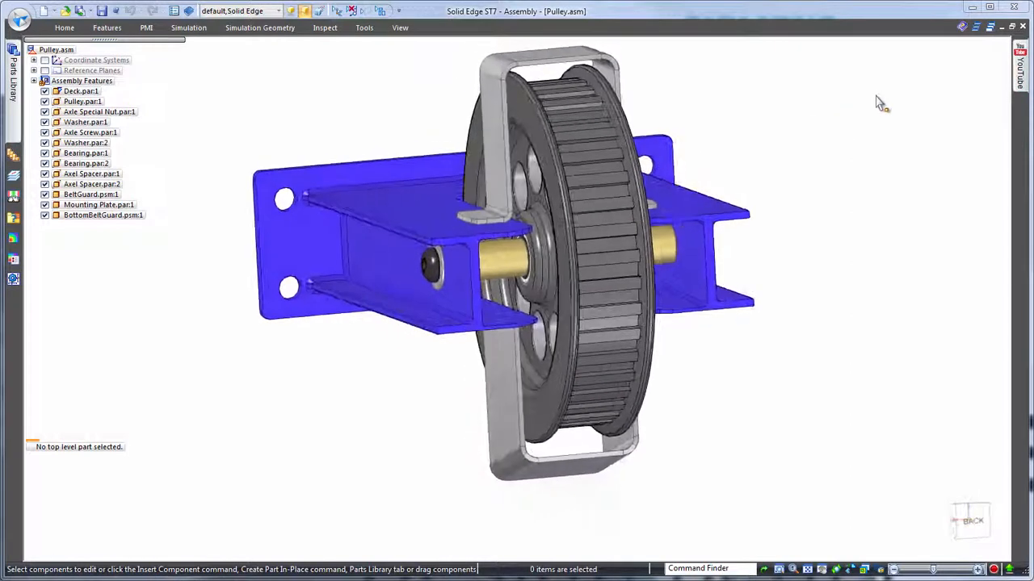
left_click(642, 132)
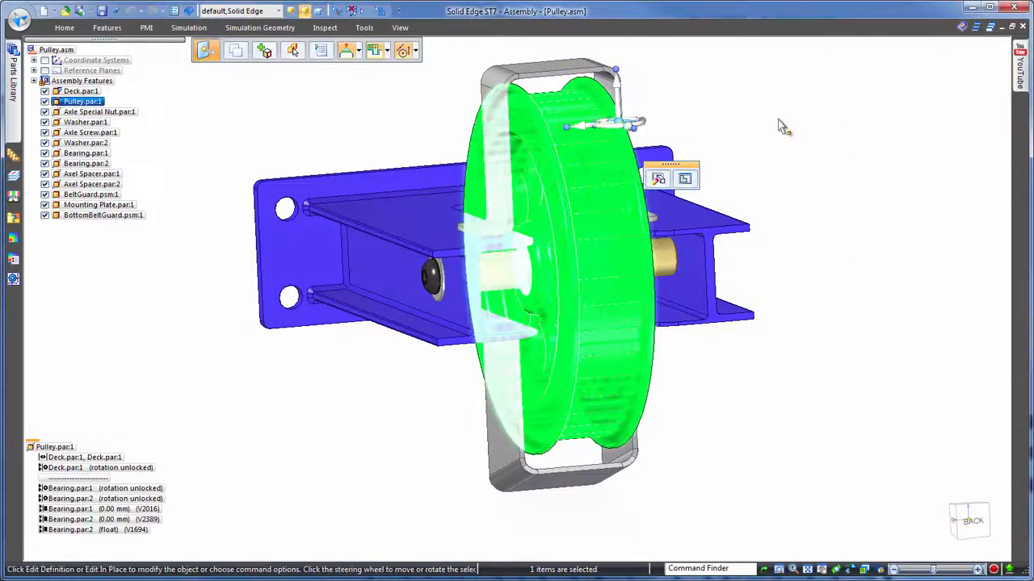
left_click(685, 179)
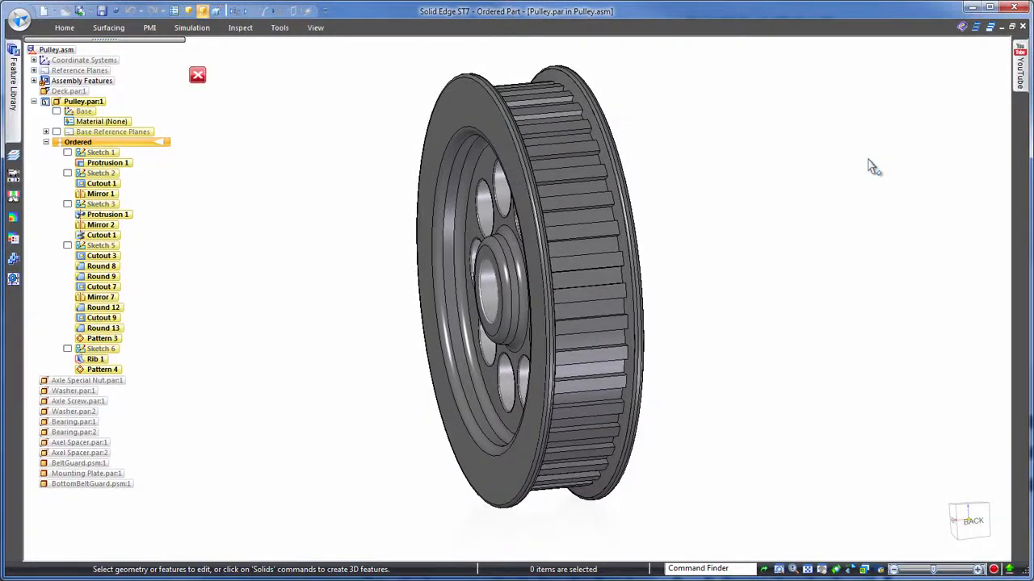
- Try a width of 55 mm on the pulley's rim protrusion with Dynamic Edit, and undo the change
left_click(466, 108)
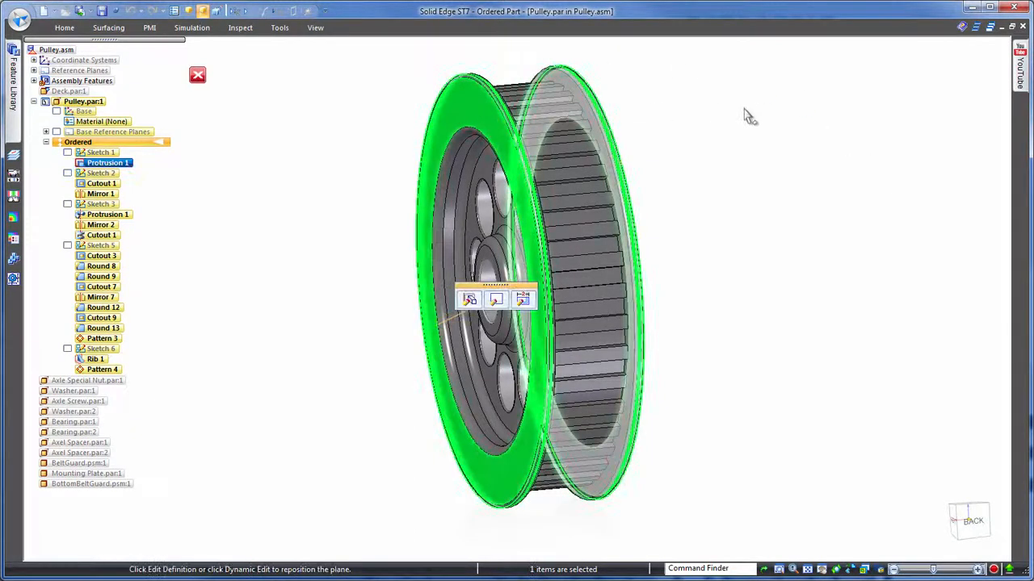
left_click(523, 299)
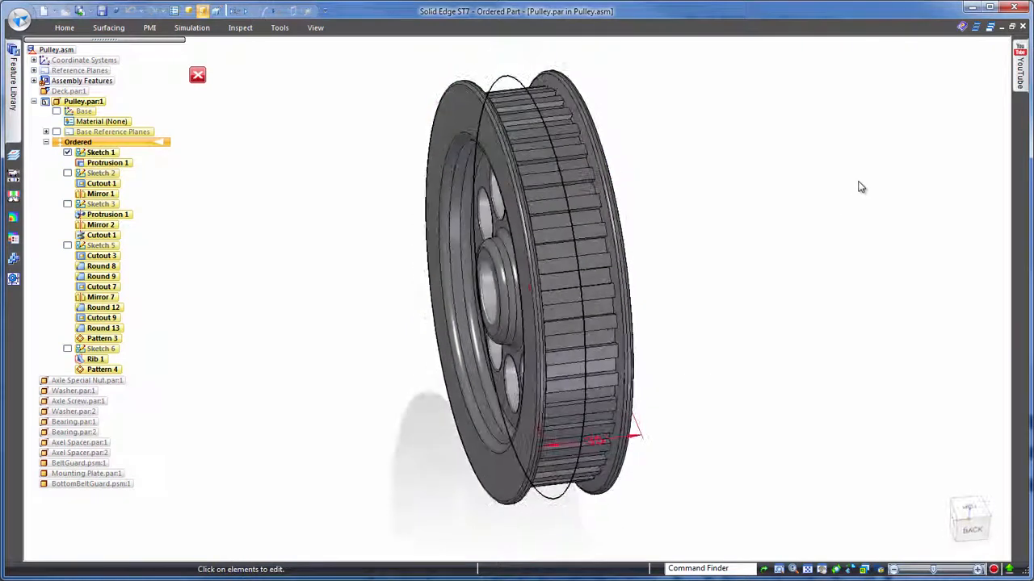
left_click(598, 444)
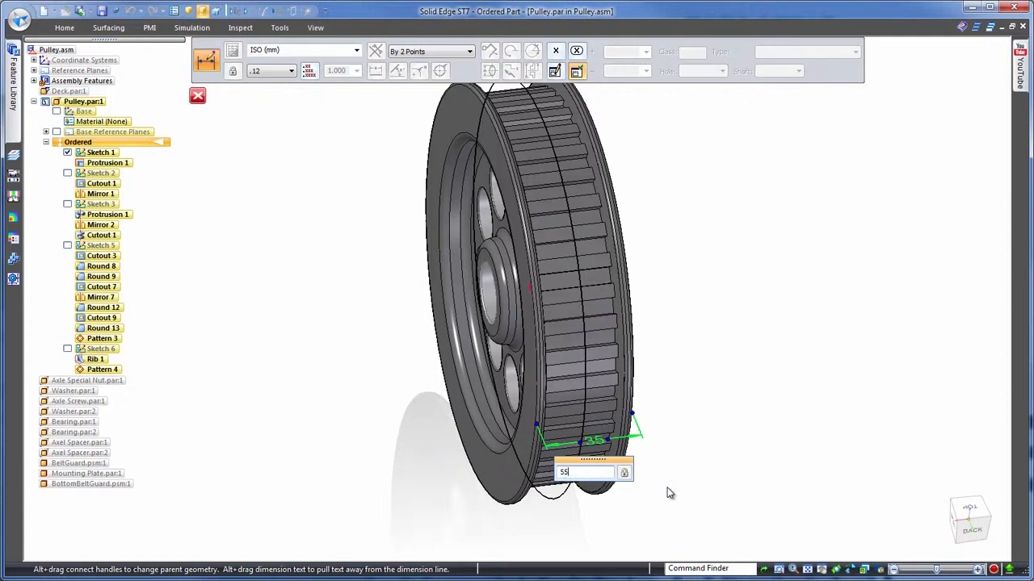
type("55")
key("Return")
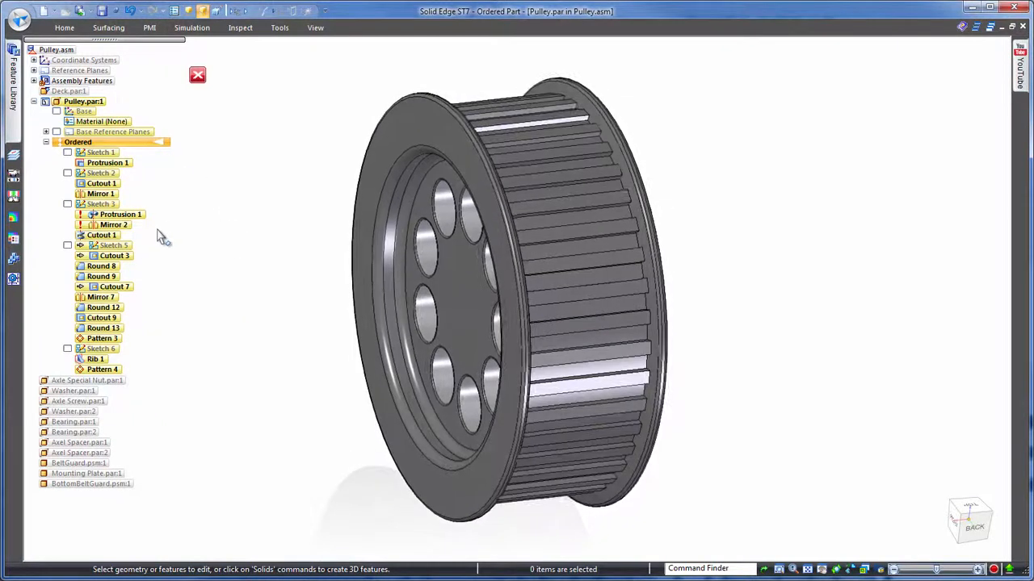
left_click(130, 11)
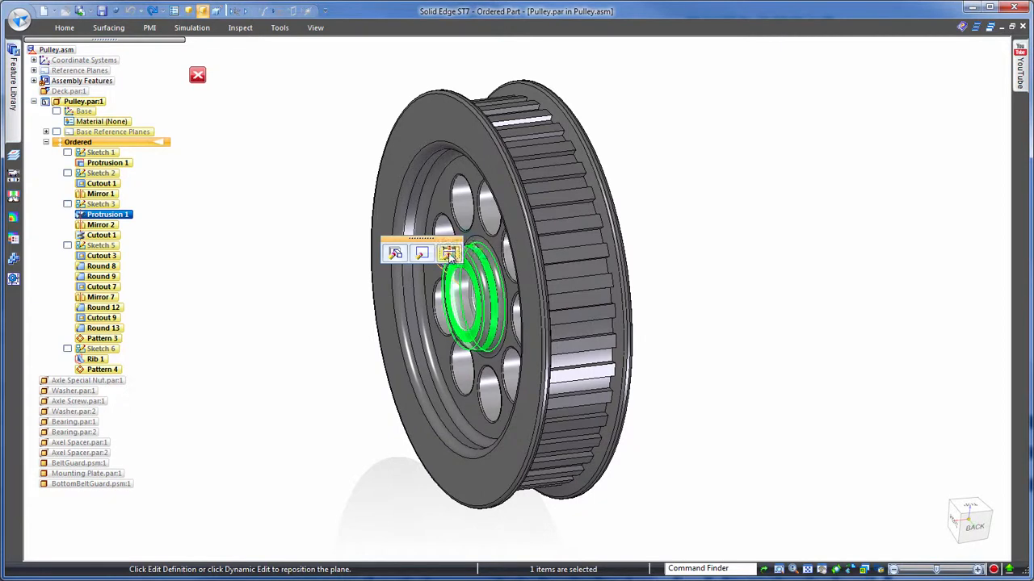
- Set the axial length in the hub protrusion's sketch to 20 mm with Dynamic Edit
left_click(448, 253)
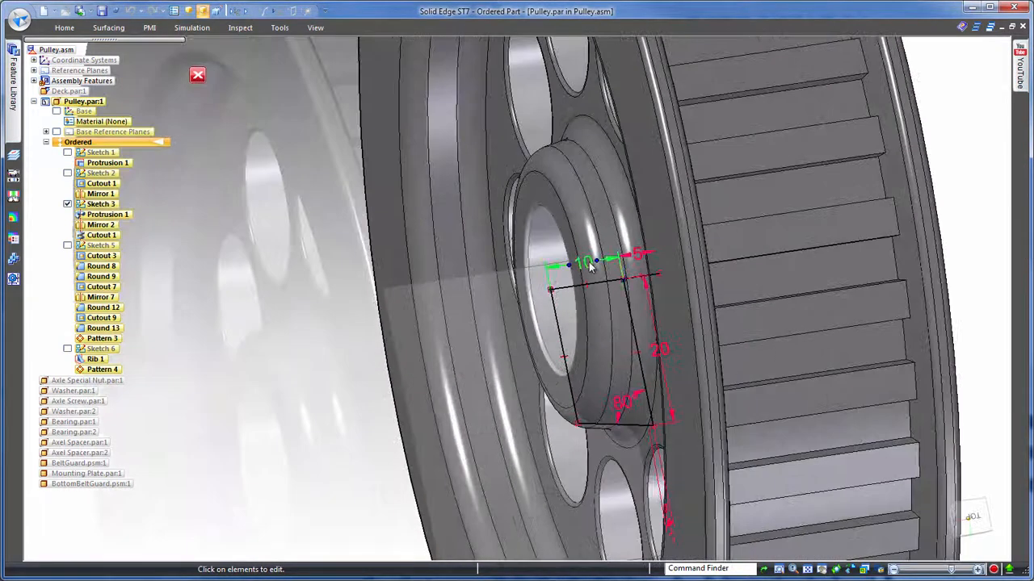
left_click(588, 266)
type("20")
key("Return")
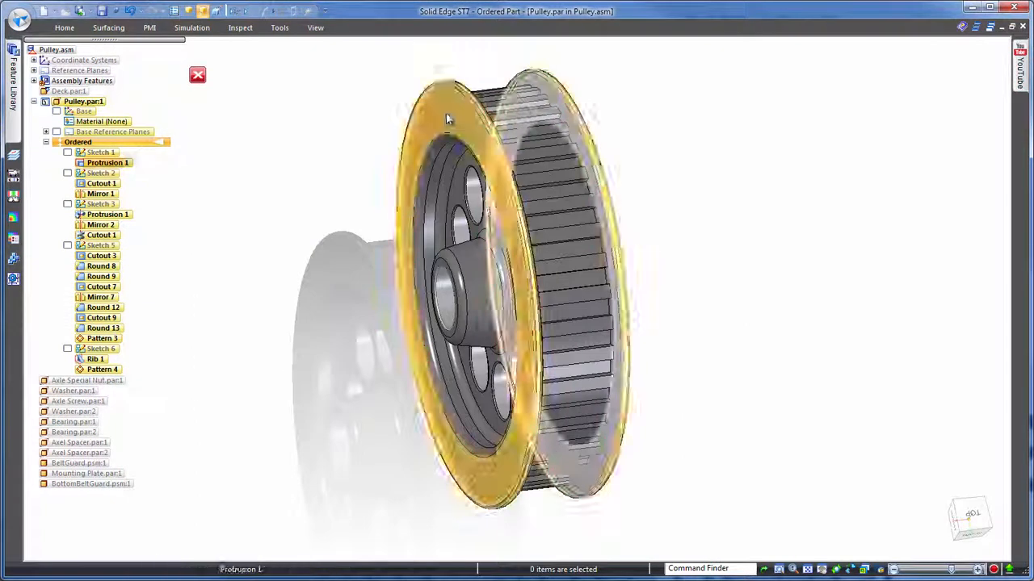
- Widen the pulley by editing the width dimension of its rim protrusion
left_click(630, 211)
left_click(580, 517)
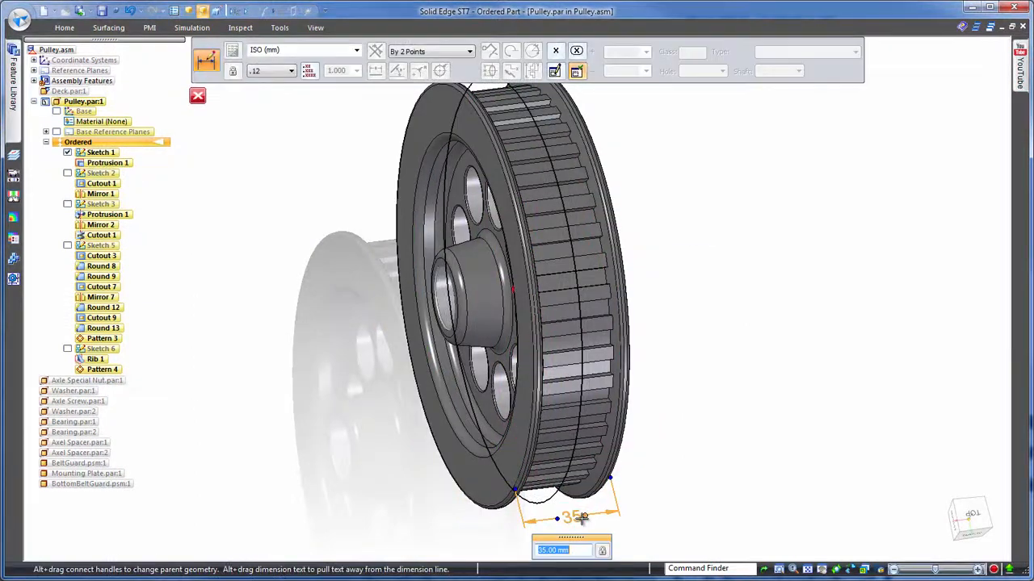
key("Return")
left_click(815, 330)
- Edit the depth dimension of the pulley's side recess cutout with Dynamic Edit
left_click(458, 196)
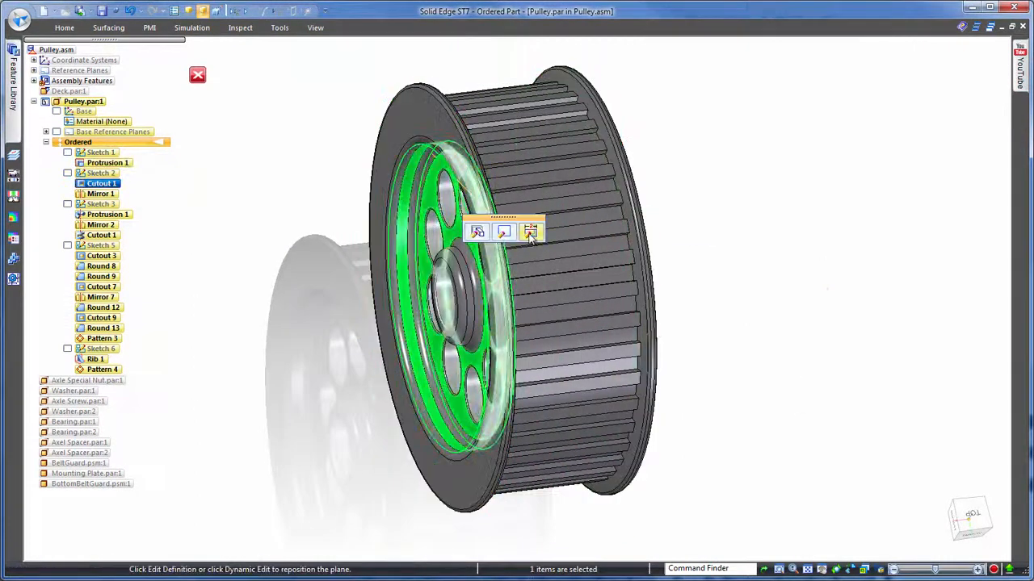
left_click(531, 231)
left_click(498, 475)
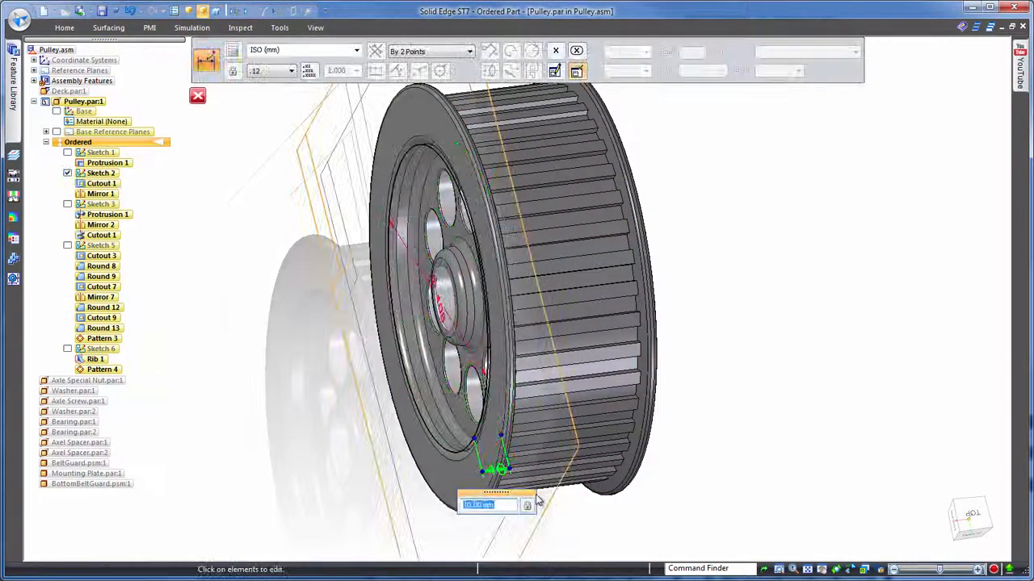
left_click(808, 360)
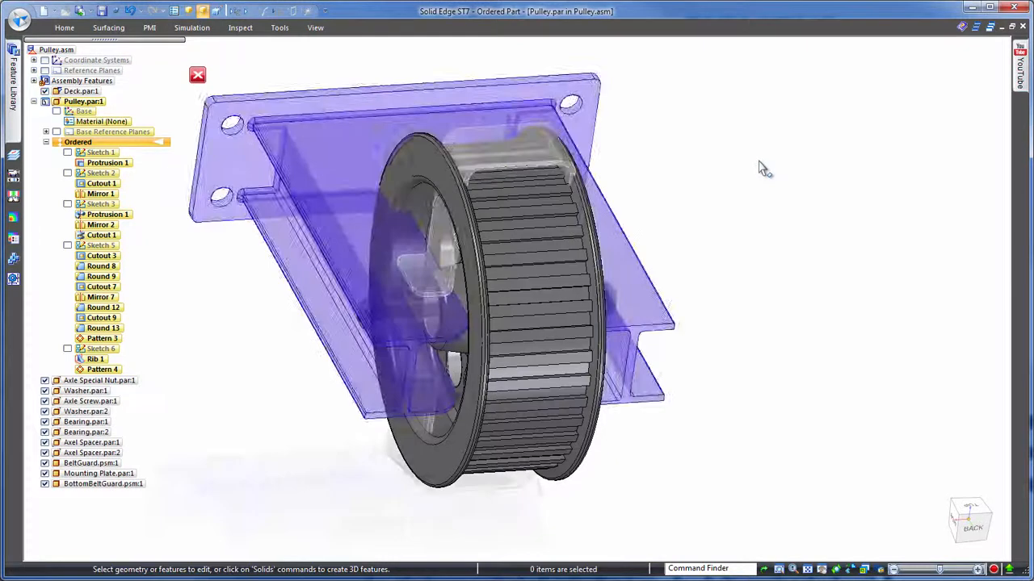
- Return from the pulley part to the assembly and hide the pulley to expose the axle and deck
left_click(198, 77)
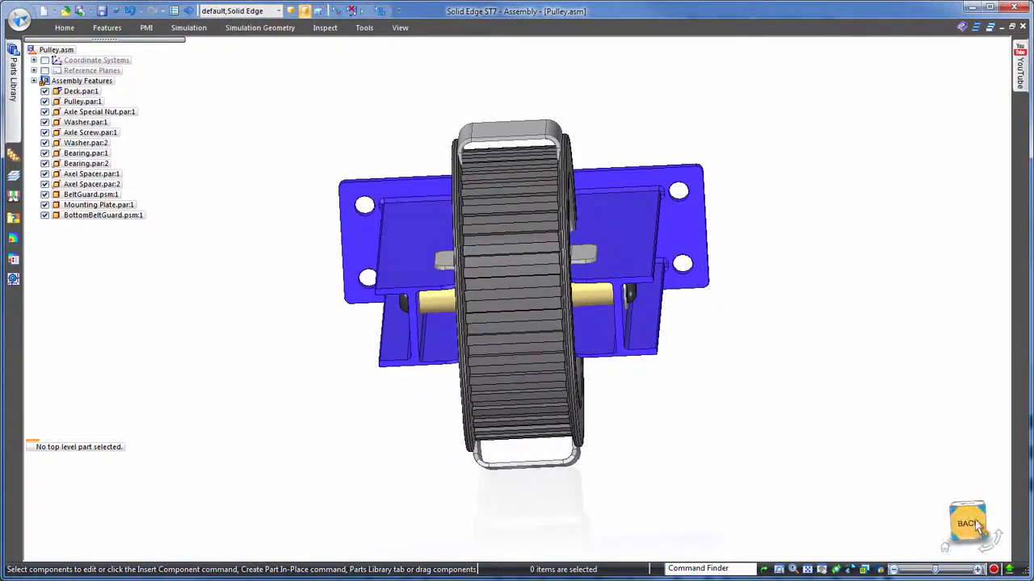
left_click(971, 526)
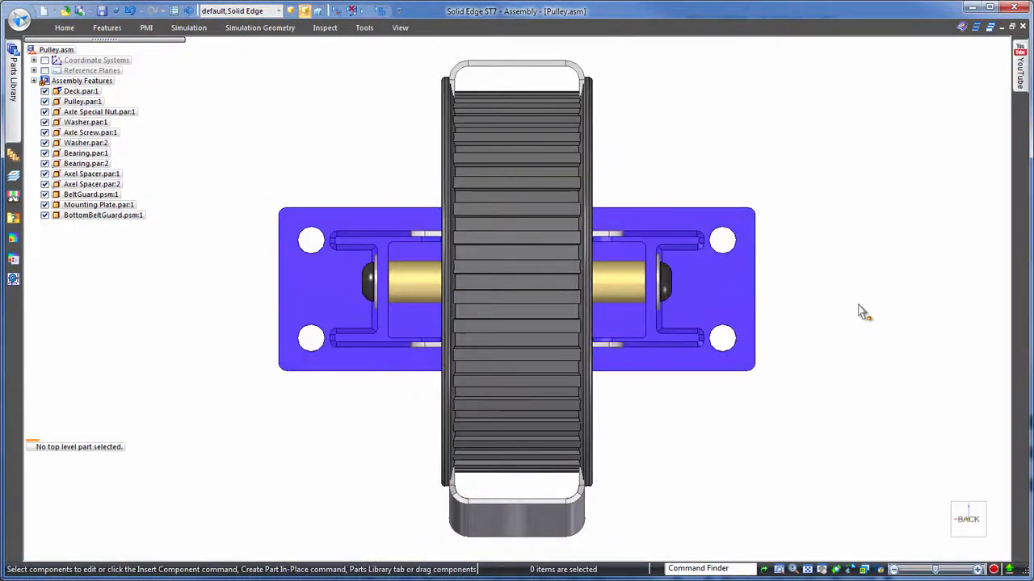
key("ctrl+i")
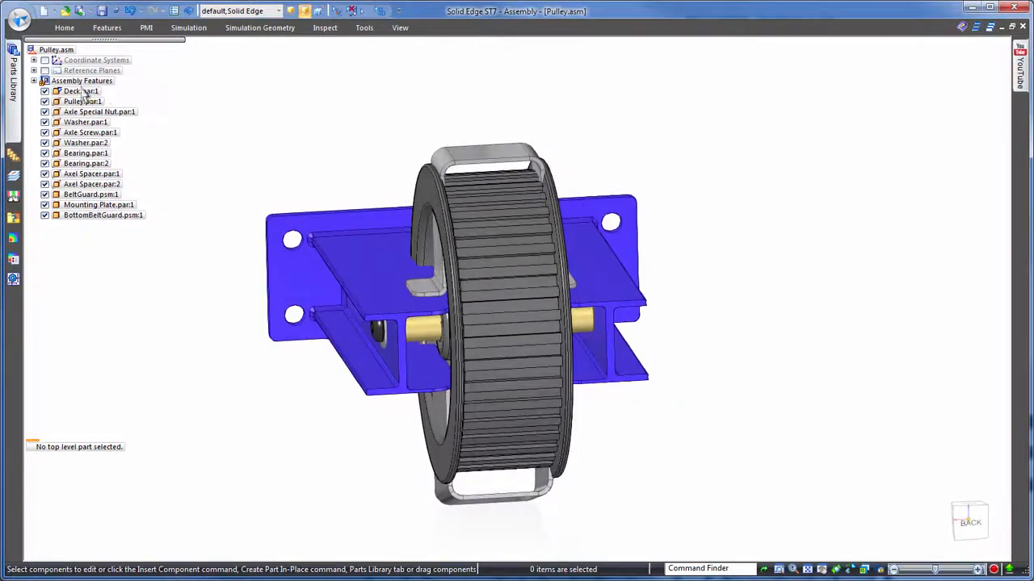
left_click(45, 102)
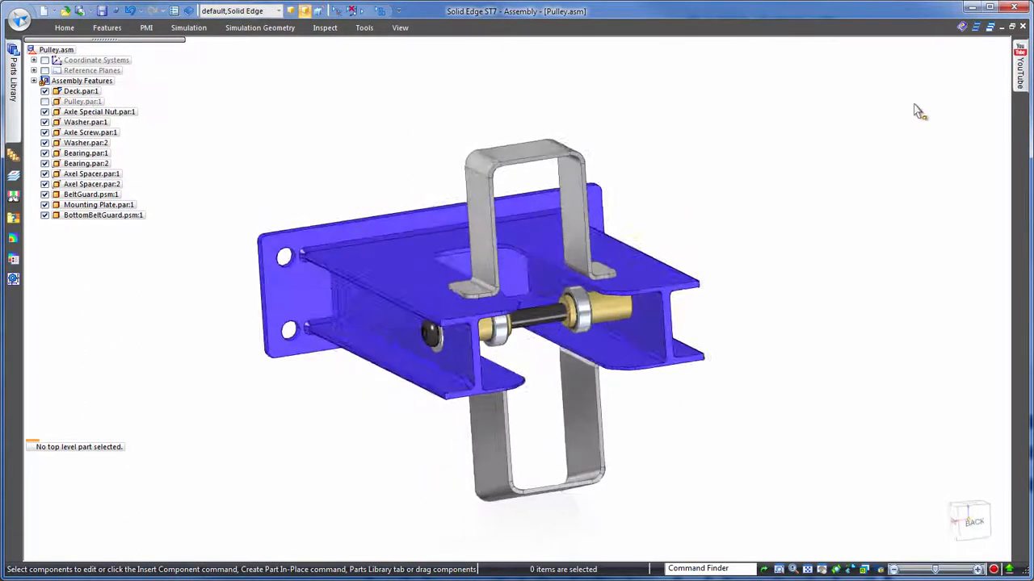
- Try moving the straight inner face of the deck's lower flange with the steering wheel
scroll(932, 138, "up", 3)
middle_click_drag(838, 126, 852, 149)
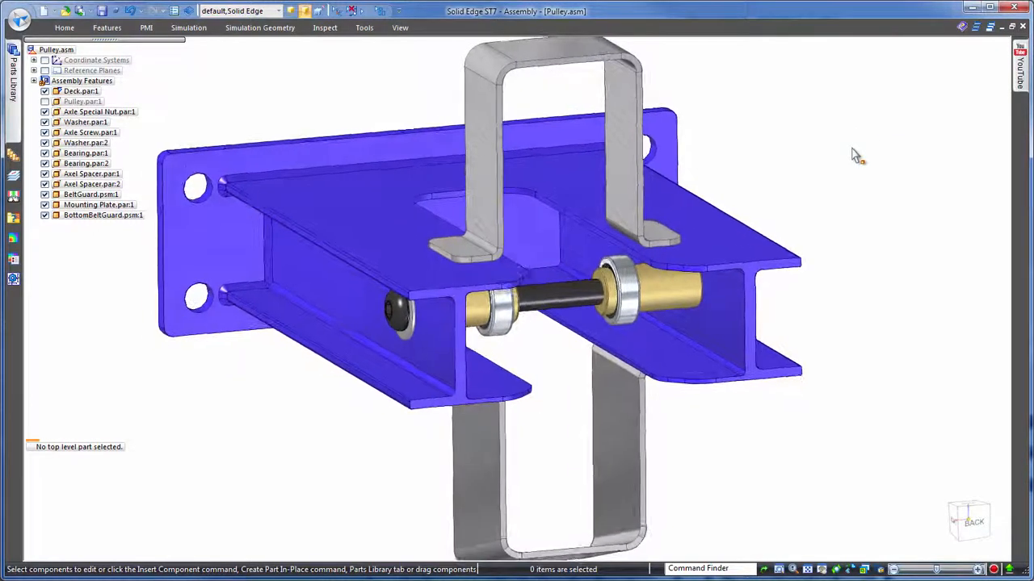
scroll(896, 191, "up", 2)
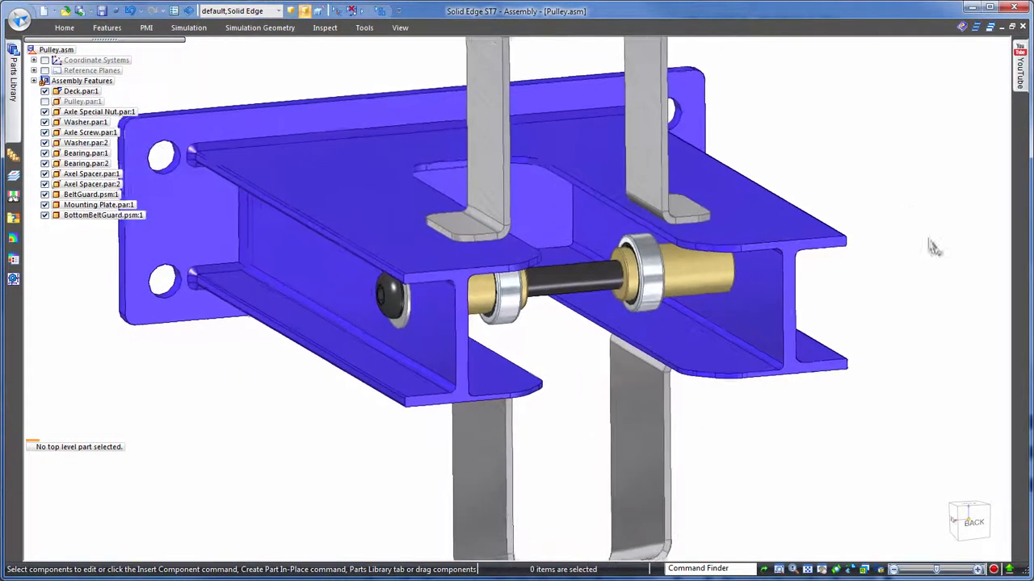
left_click(589, 321)
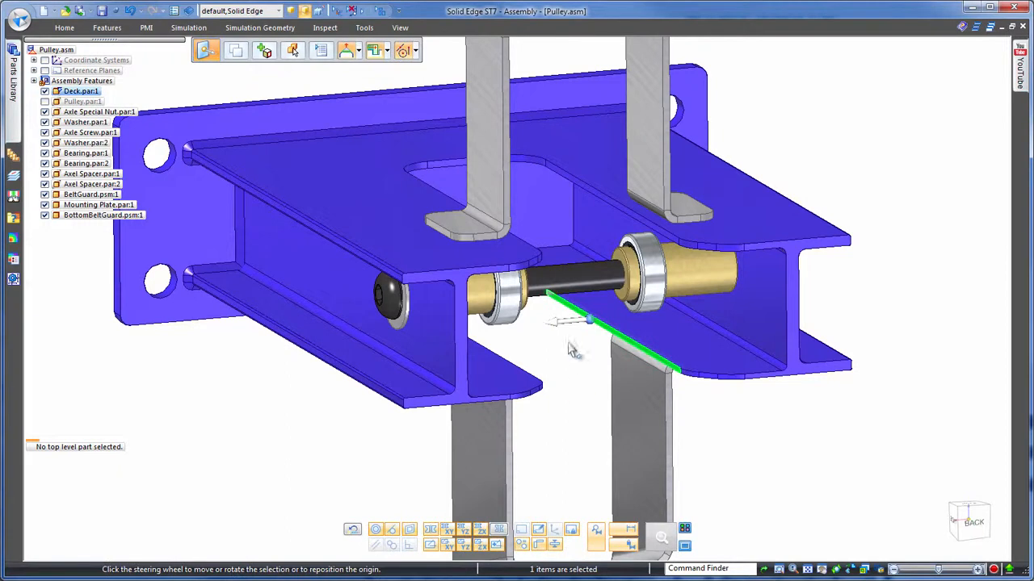
left_click(590, 321)
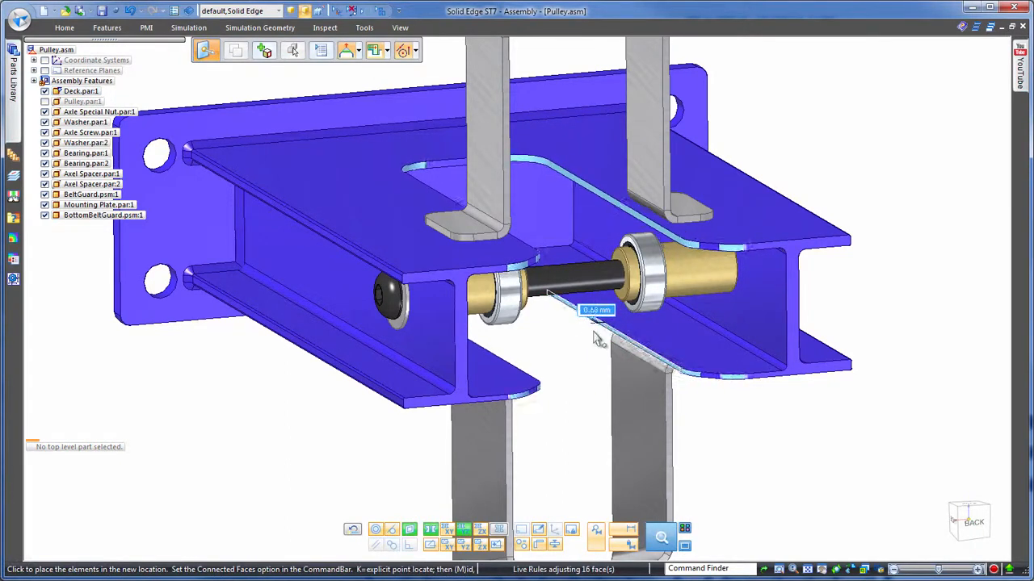
left_click(592, 330)
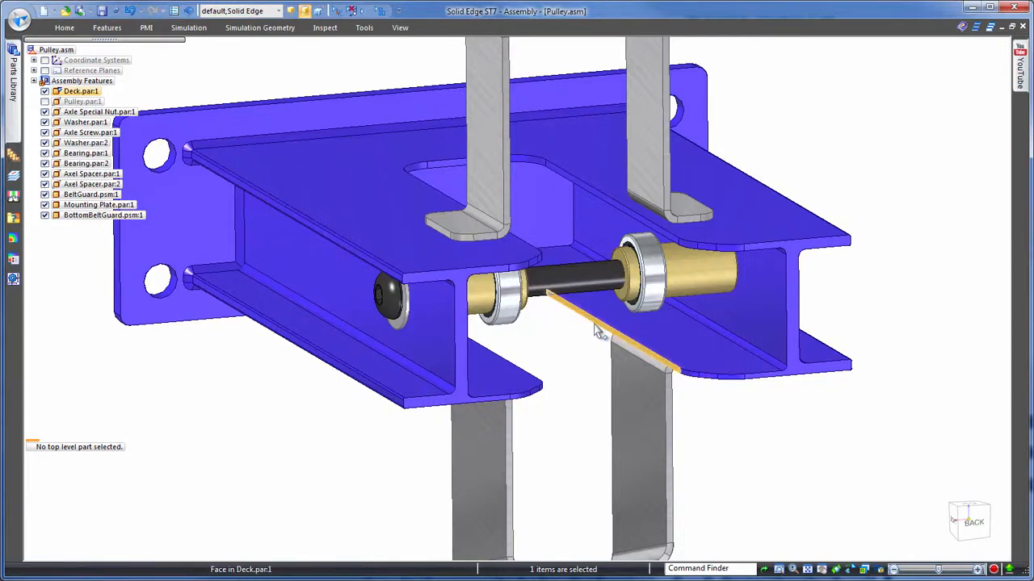
- Move the selected side faces of the deck, axle spacer and both belt guards outward together about 6.6 mm, and show the pulley again
left_click(575, 370)
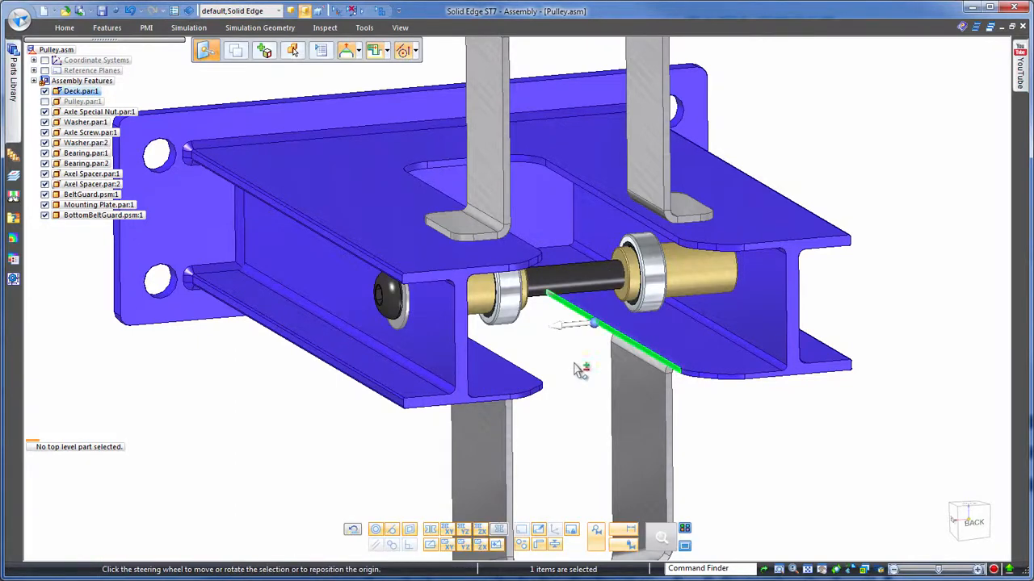
left_click(622, 297)
middle_click_drag(932, 103, 717, 43)
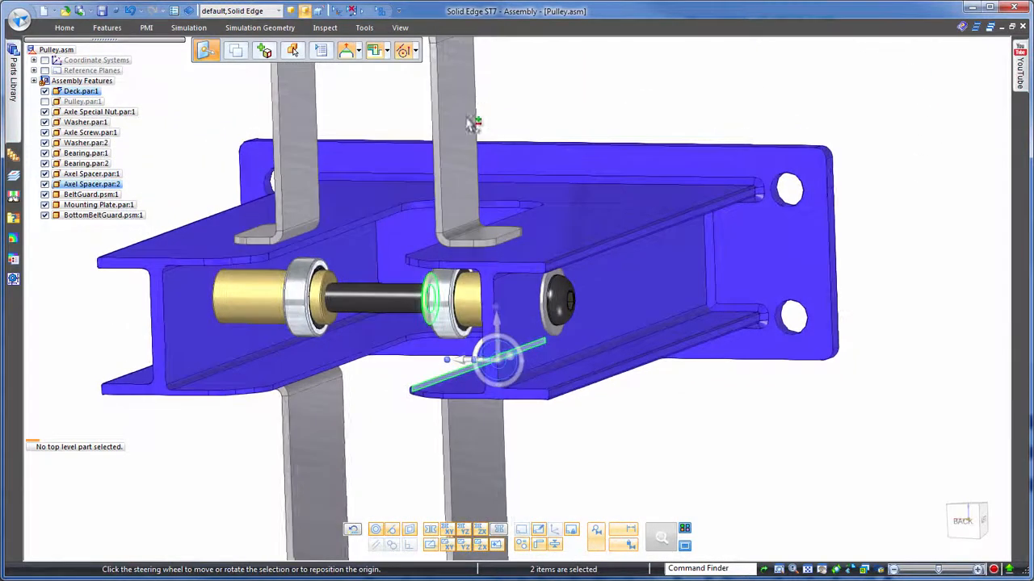
left_click(472, 119)
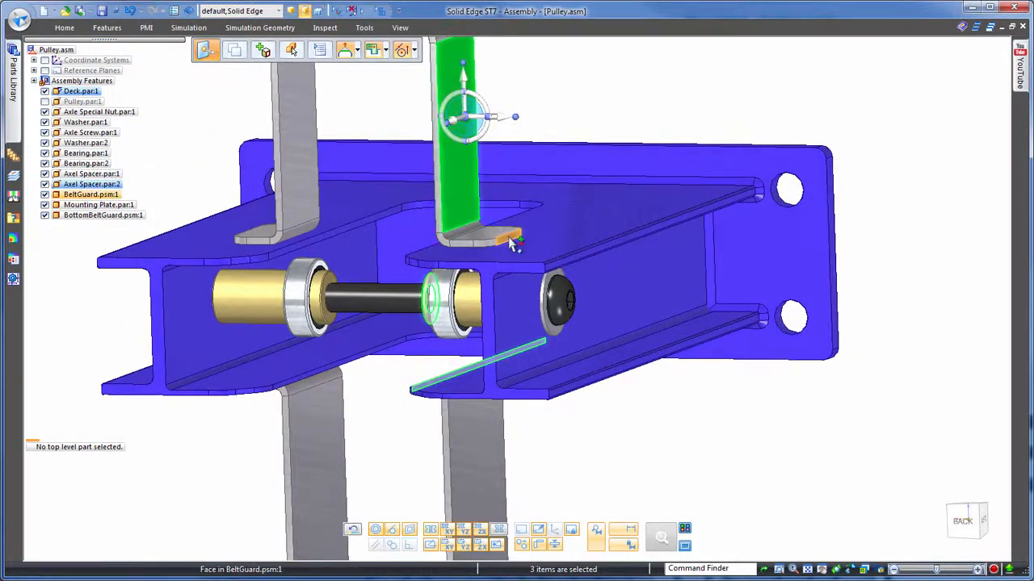
middle_click_drag(796, 76, 662, 307)
left_click(604, 231)
left_click(545, 321)
middle_click_drag(750, 411, 798, 88)
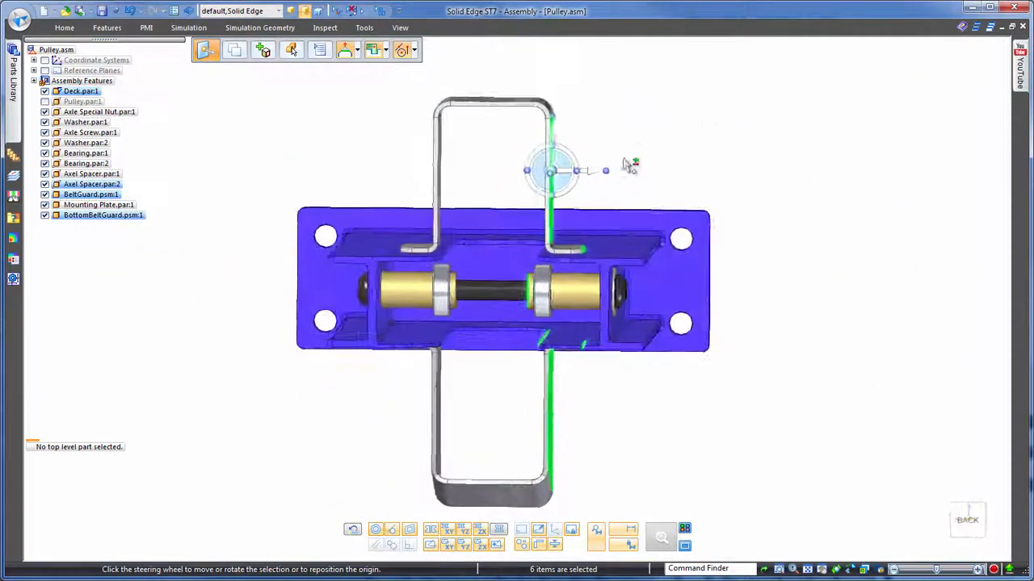
left_click(599, 178)
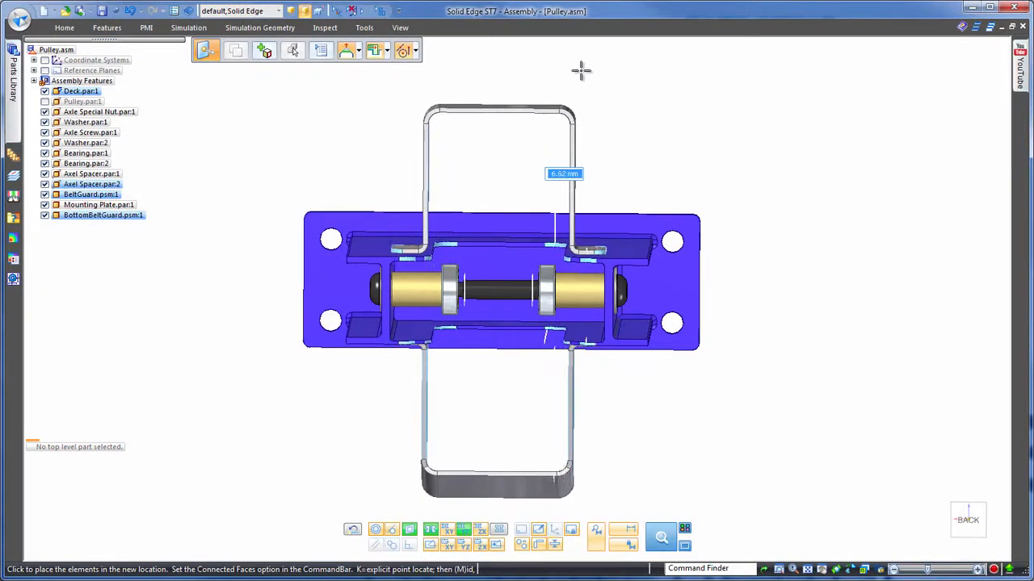
left_click(582, 71)
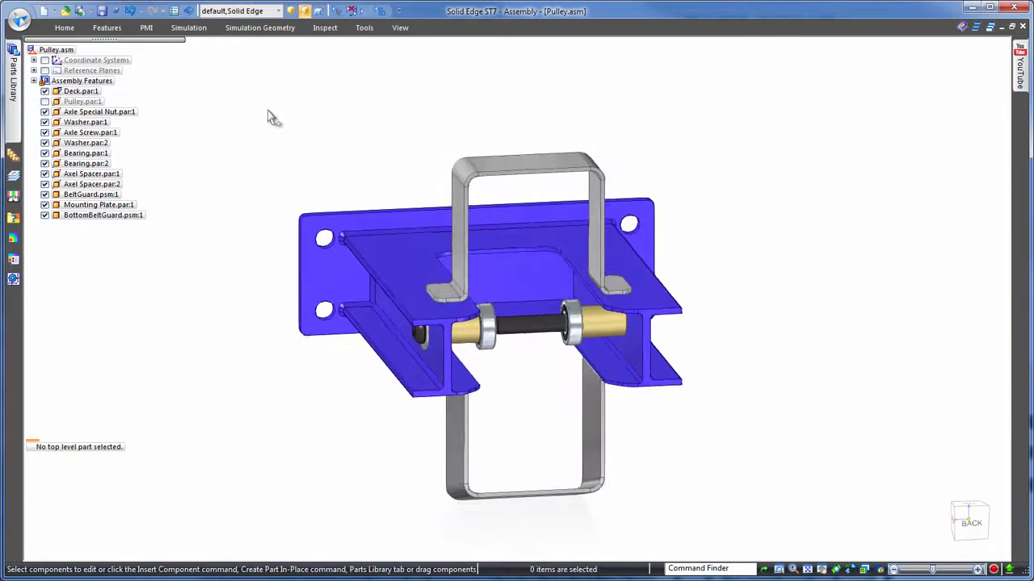
left_click(44, 101)
key("ctrl+f")
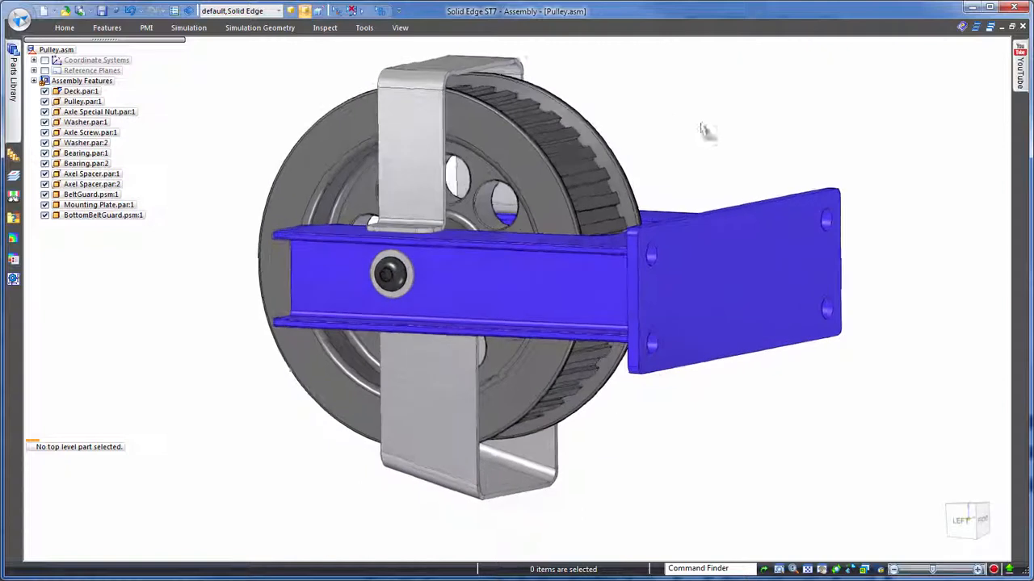
- Make the bottom belt guard's slanted side edge face coplanar with the matching side edge face of the upper belt guard
left_click(492, 452)
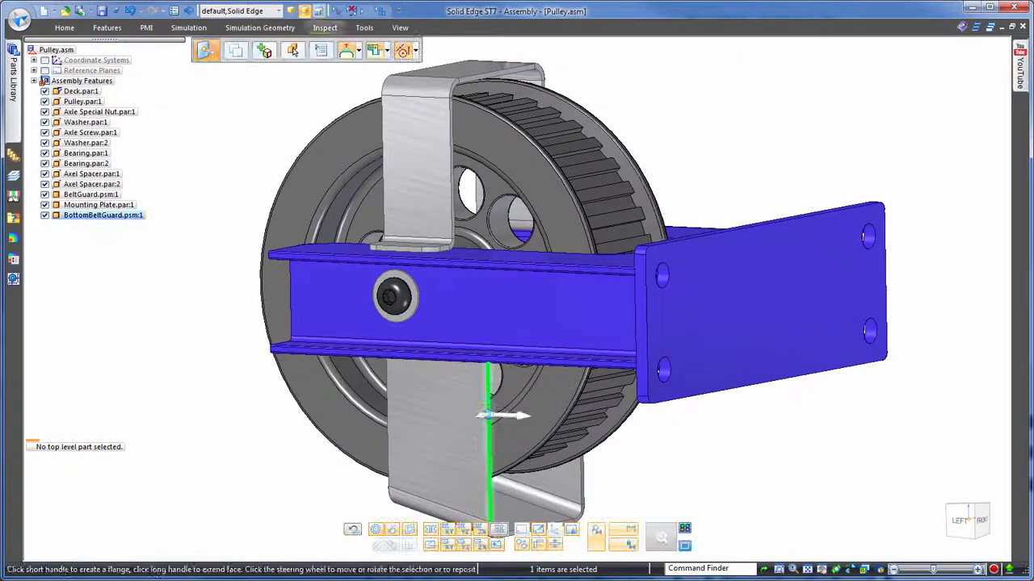
left_click(64, 28)
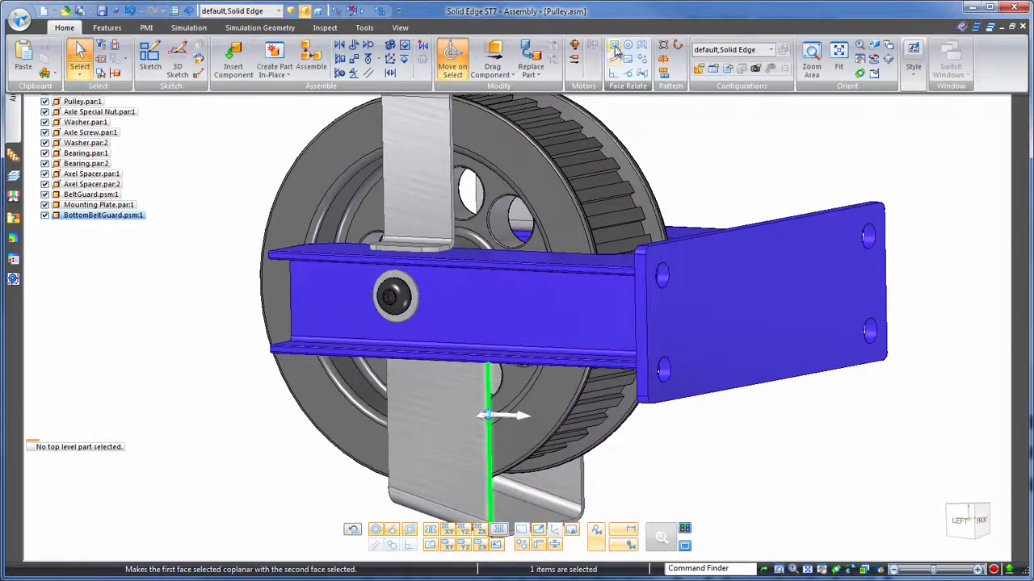
left_click(615, 47)
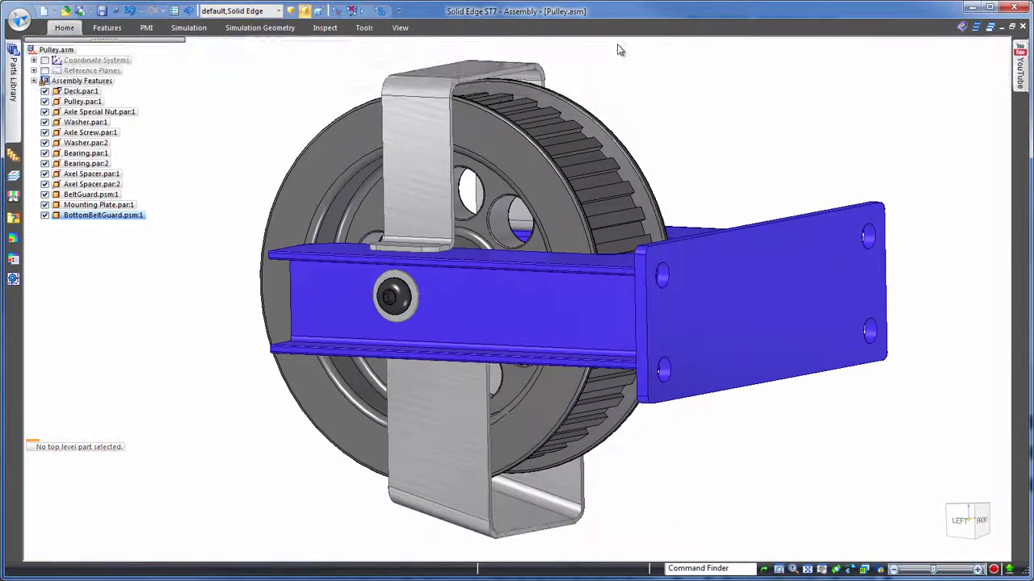
right_click(457, 159)
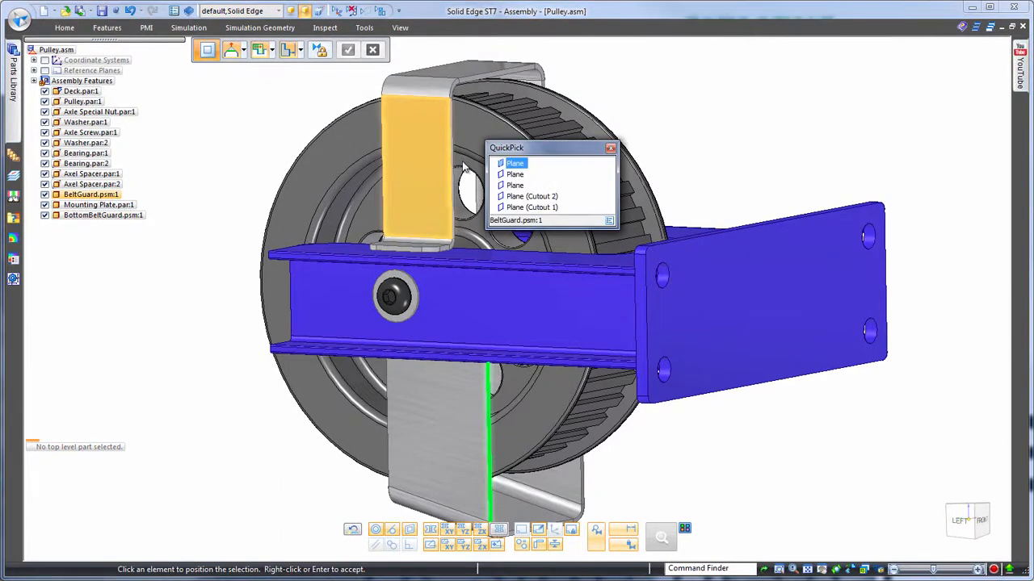
left_click(509, 179)
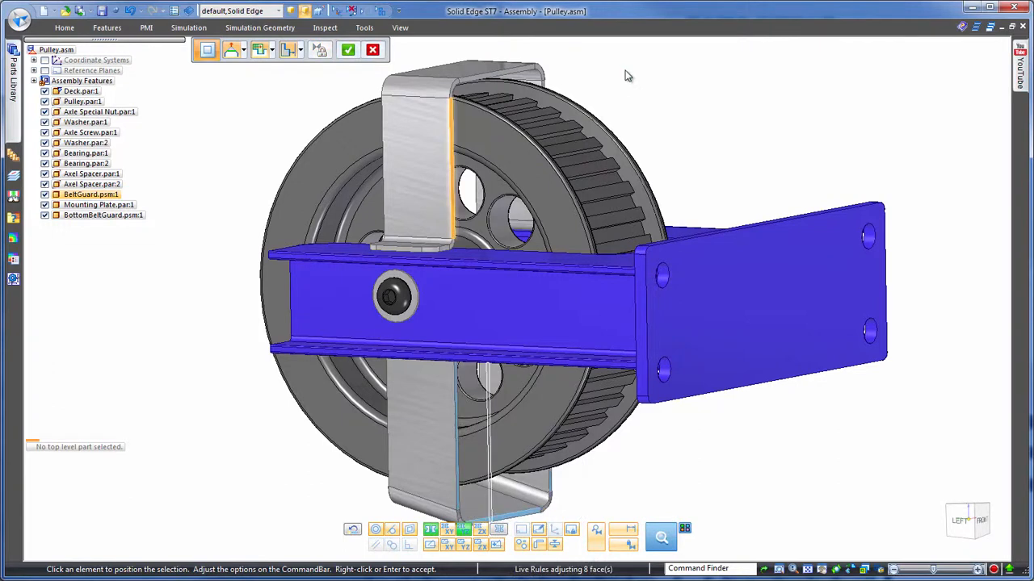
right_click(625, 71)
- Select all belt guard faces coplanar with the bottom guard's edge face using Selection Manager, and make them coplanar with the deck's inner cross face
scroll(627, 74, "down", 3)
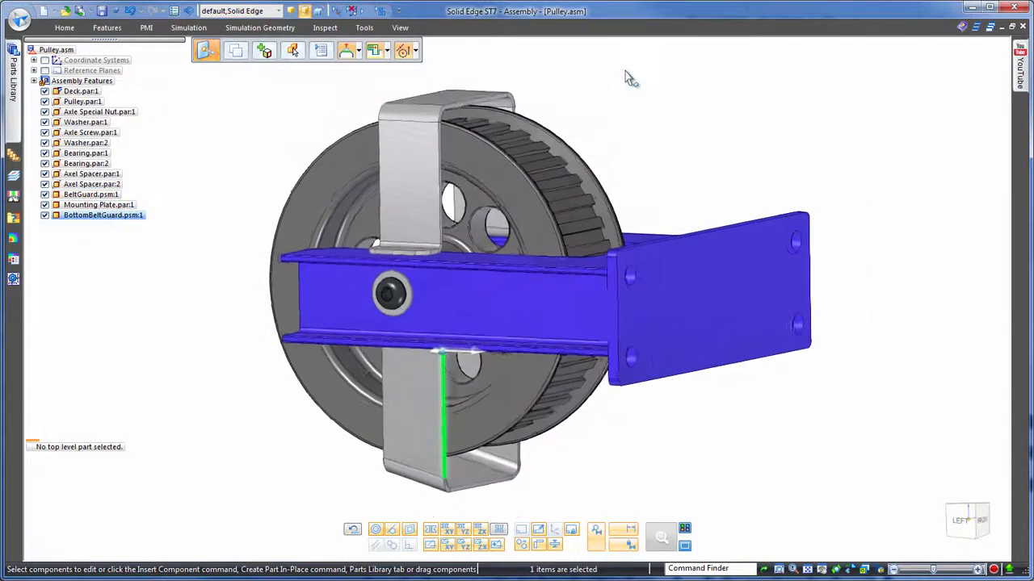
key("shift+space")
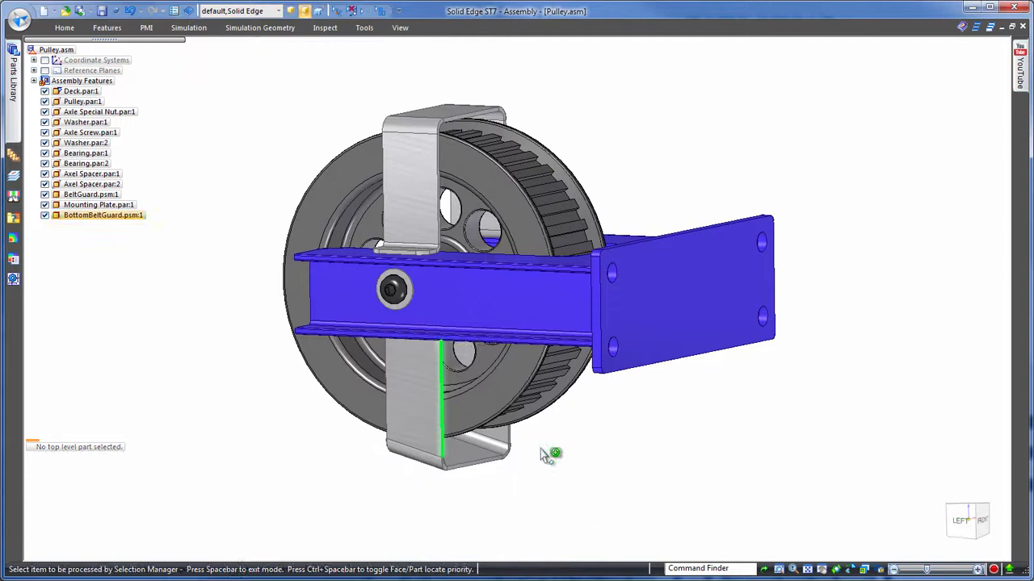
left_click(446, 414)
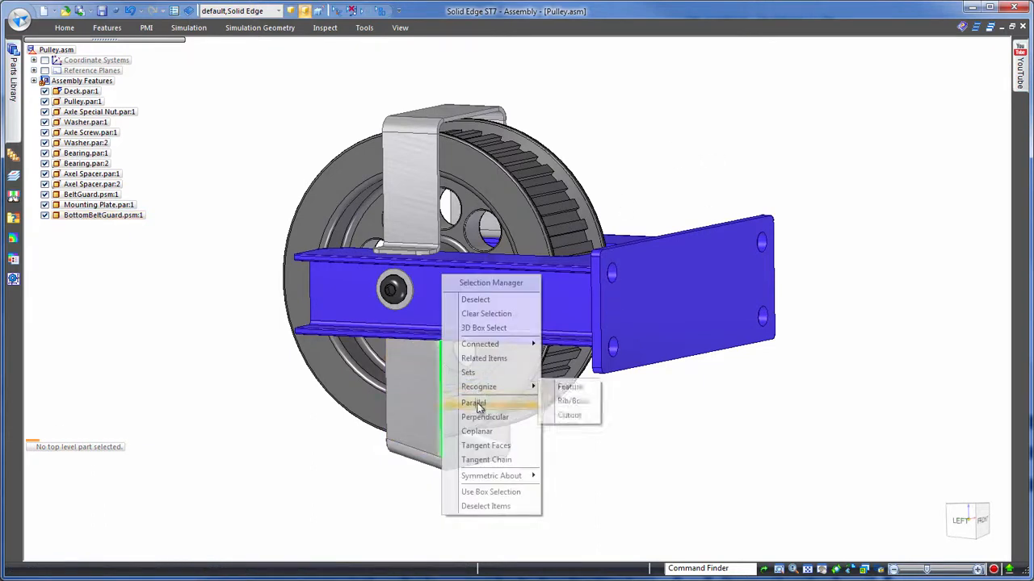
left_click(478, 432)
middle_click_drag(701, 134, 728, 105)
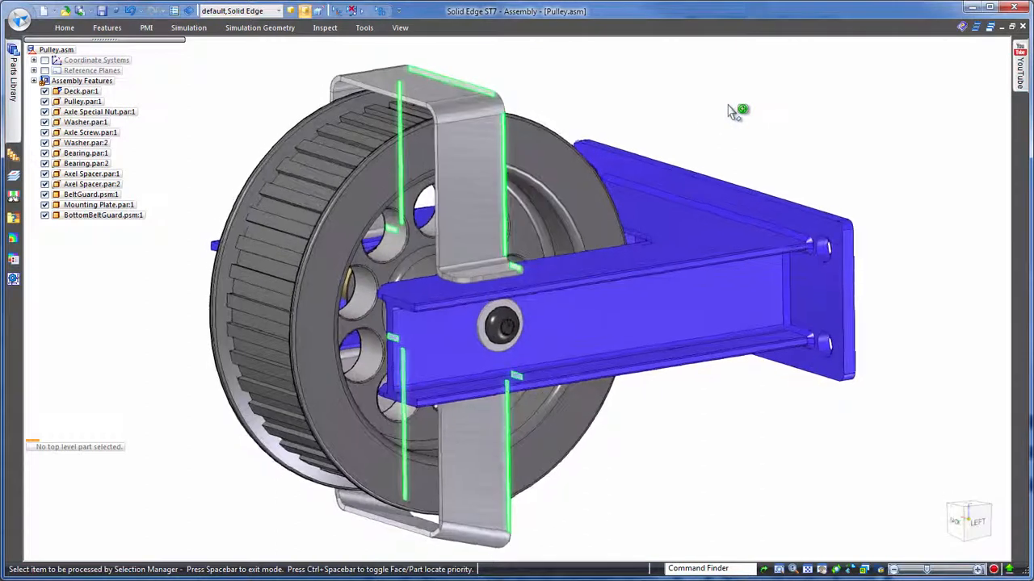
key("space")
left_click(65, 29)
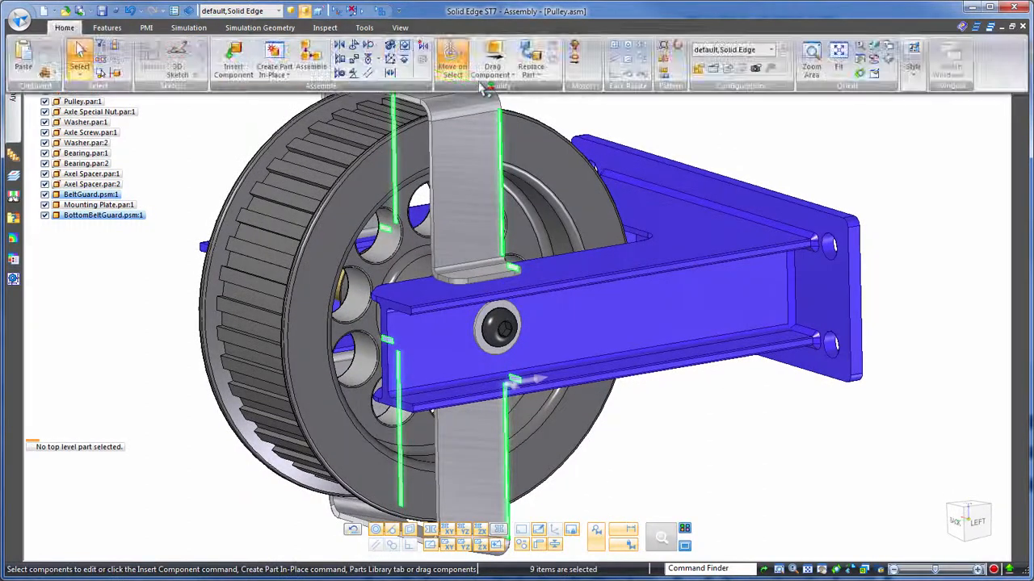
left_click(616, 48)
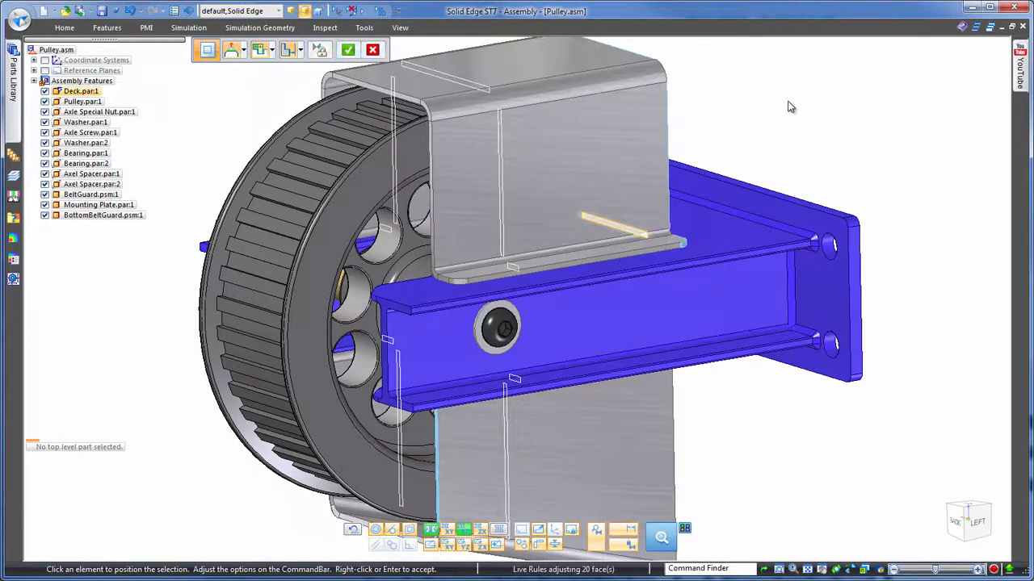
key("ctrl+l")
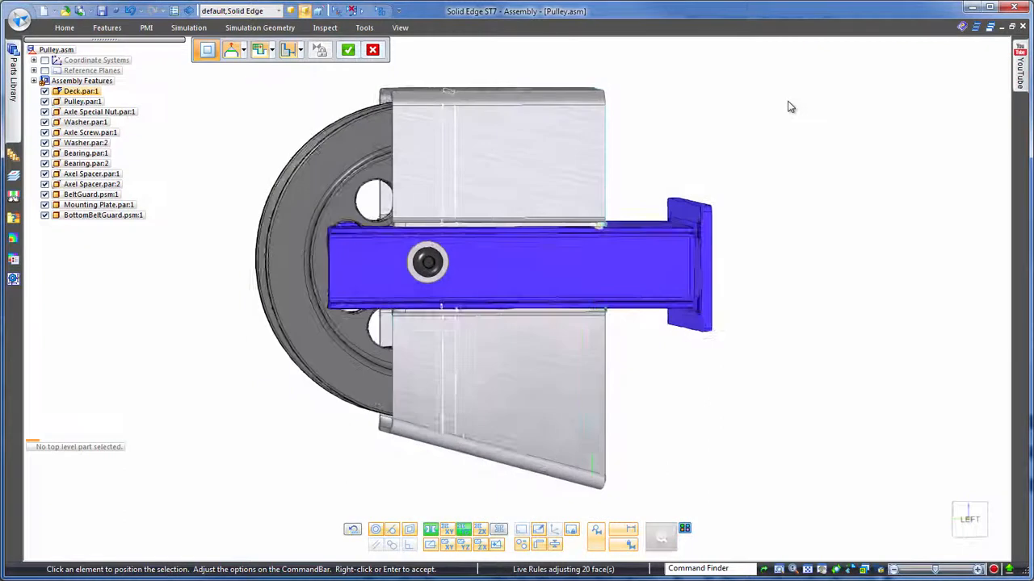
right_click(790, 107)
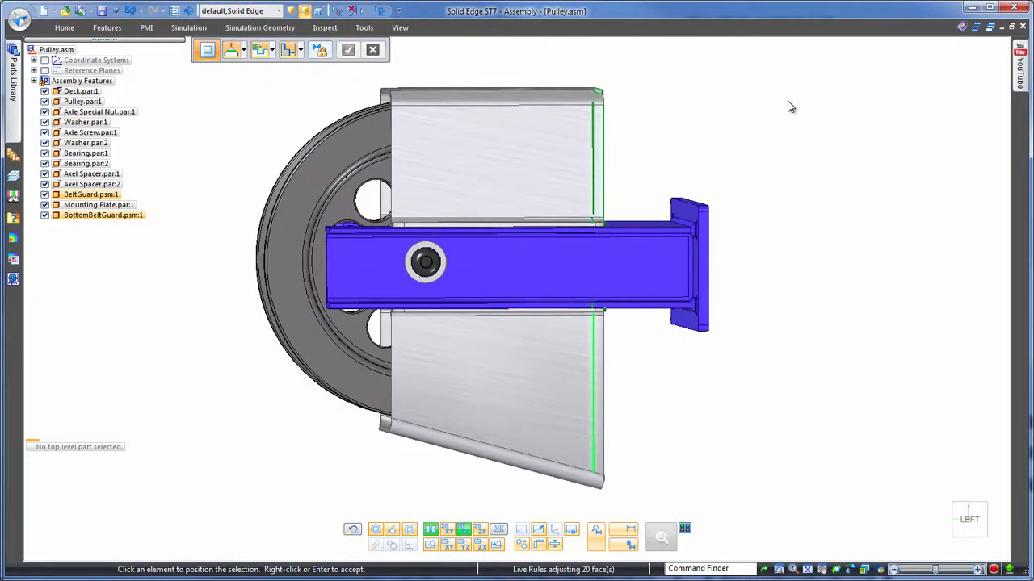